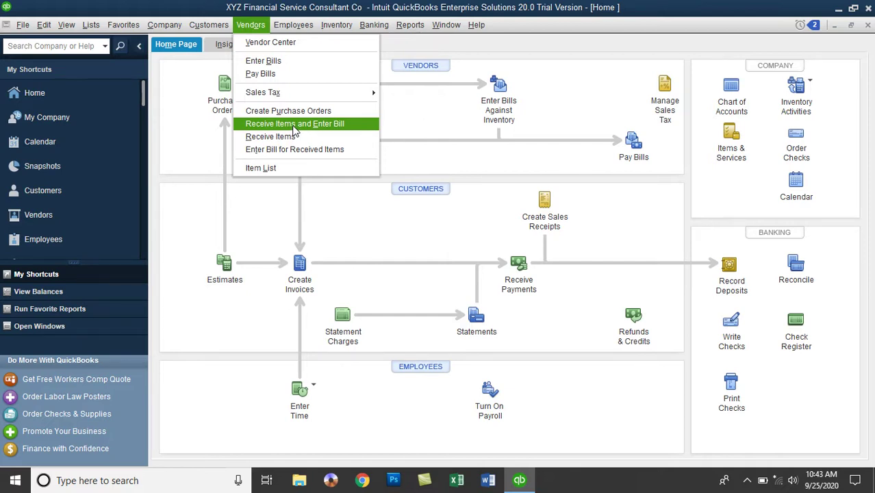
Start a bill for received items and choose PowerLink as the vendor.
{"action": "left_click", "coordinate": [293, 126]}
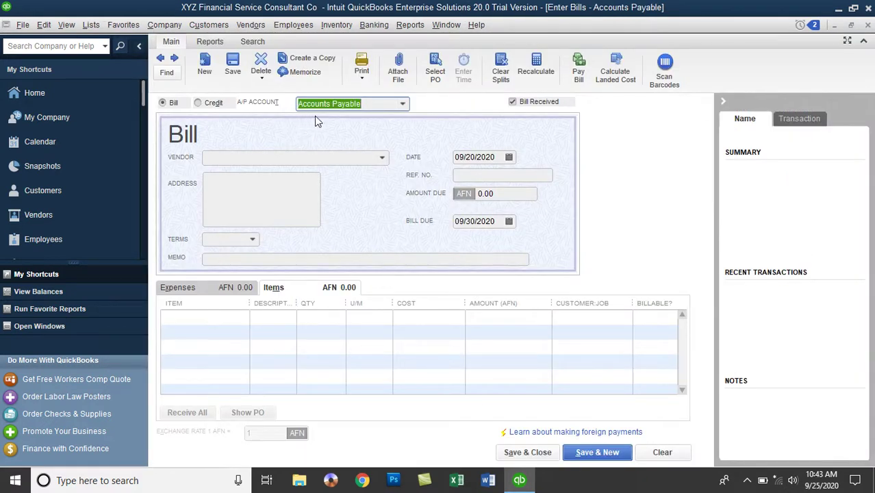
{"action": "left_click", "coordinate": [330, 157]}
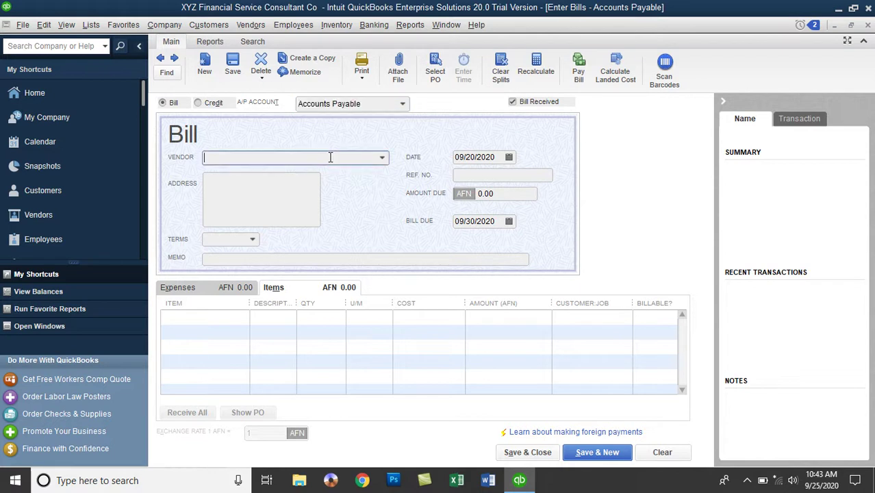
{"action": "left_click", "coordinate": [383, 159]}
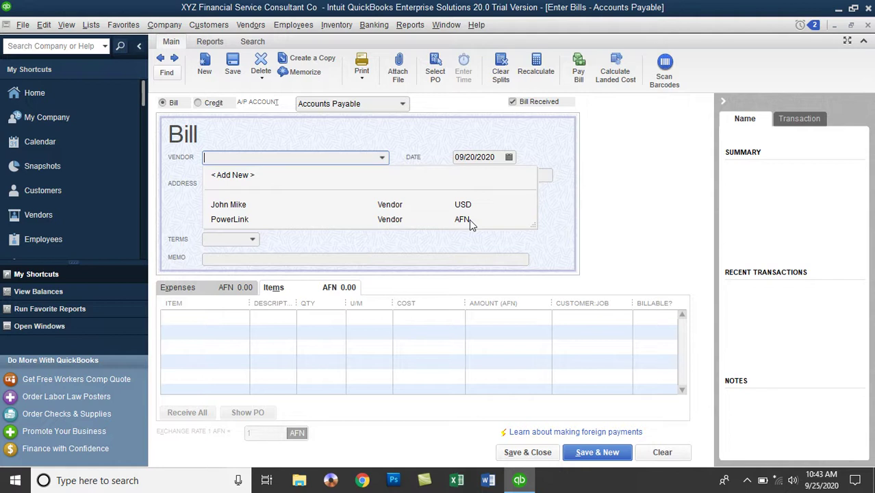
{"action": "left_click", "coordinate": [468, 219]}
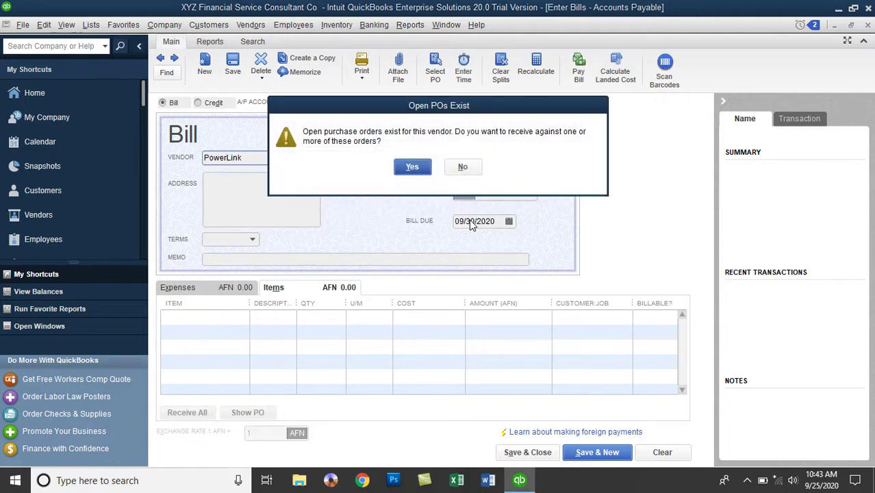
Receive against PowerLink's open purchase order dated 09/15/2020 and review the item lines brought into the bill.
{"action": "left_click_drag", "start_coordinate": [480, 114], "coordinate": [603, 159]}
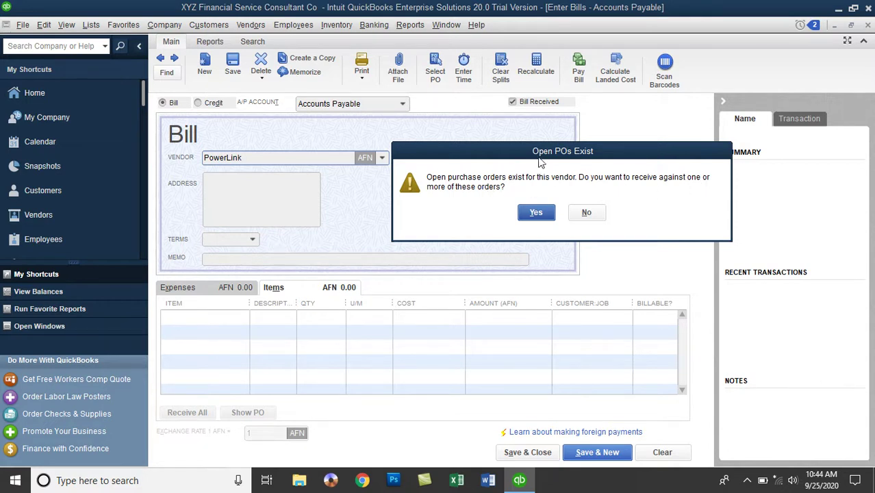
{"action": "left_click_drag", "start_coordinate": [546, 159], "coordinate": [597, 94]}
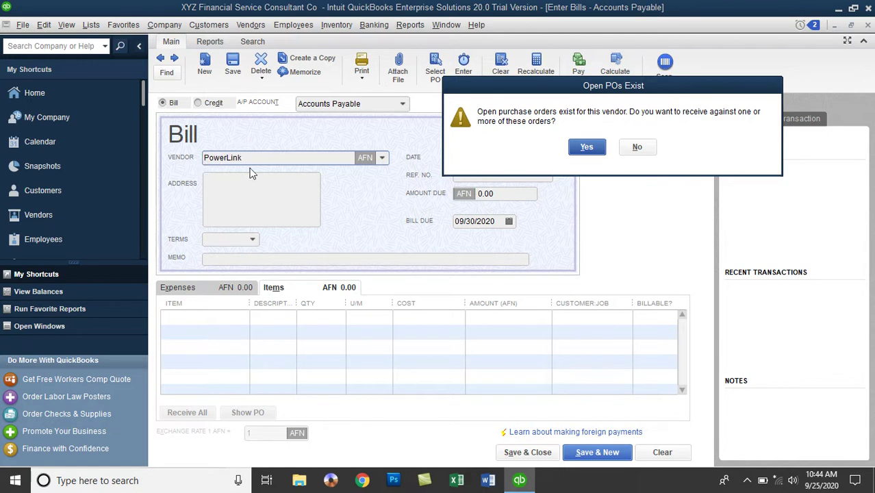
{"action": "left_click", "coordinate": [584, 148]}
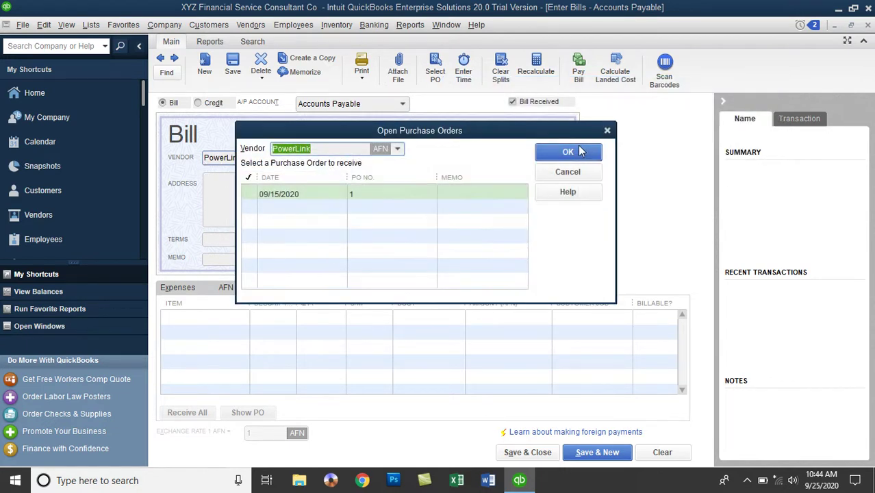
{"action": "left_click_drag", "start_coordinate": [517, 135], "coordinate": [732, 100]}
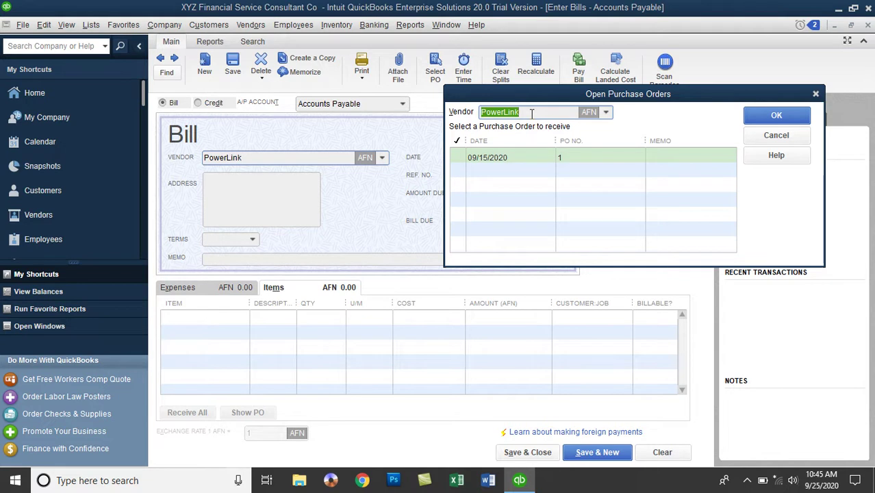
{"action": "left_click", "coordinate": [460, 160]}
{"action": "left_click", "coordinate": [460, 160]}
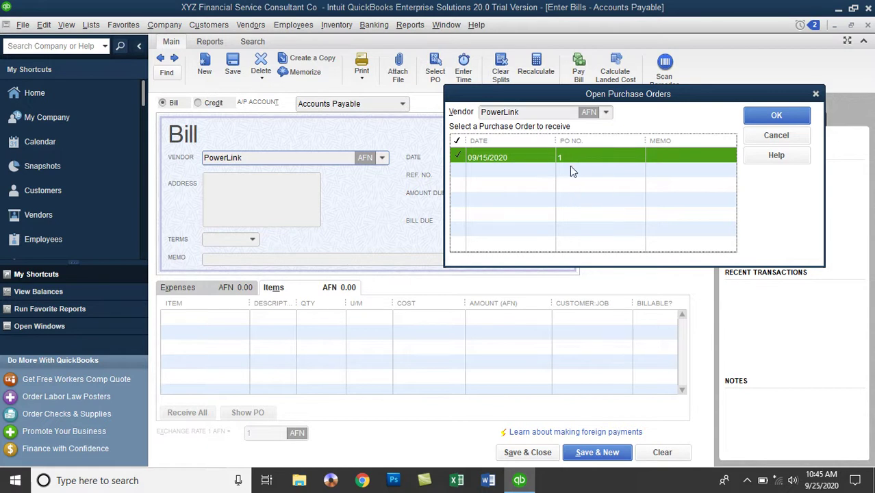
{"action": "left_click", "coordinate": [776, 115]}
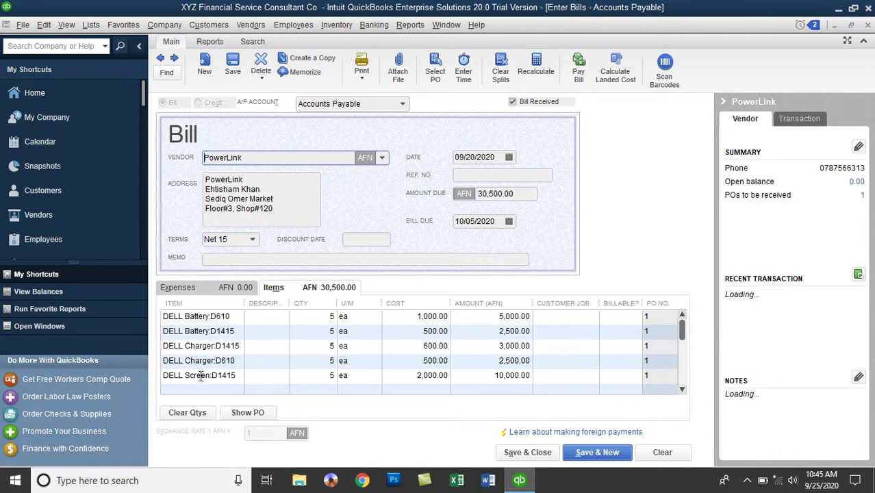
{"action": "scroll", "coordinate": [205, 376], "scroll_direction": "down", "scroll_amount": 1}
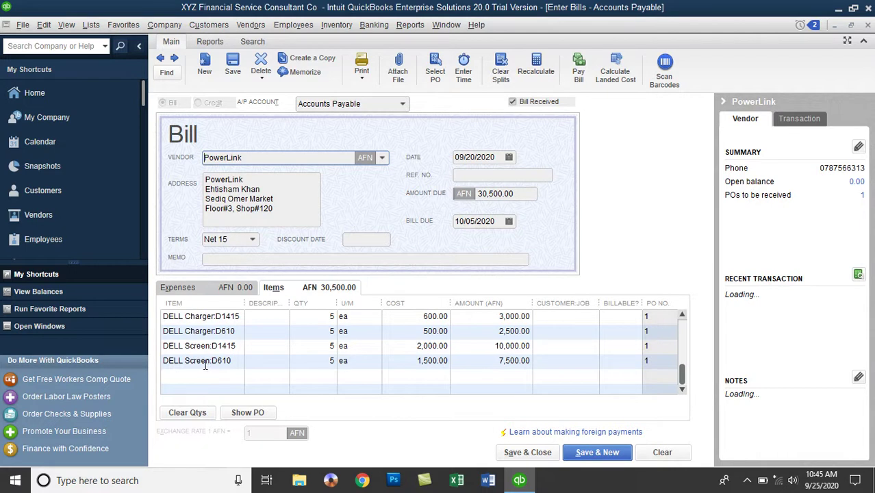
{"action": "scroll", "coordinate": [212, 360], "scroll_direction": "up", "scroll_amount": 1}
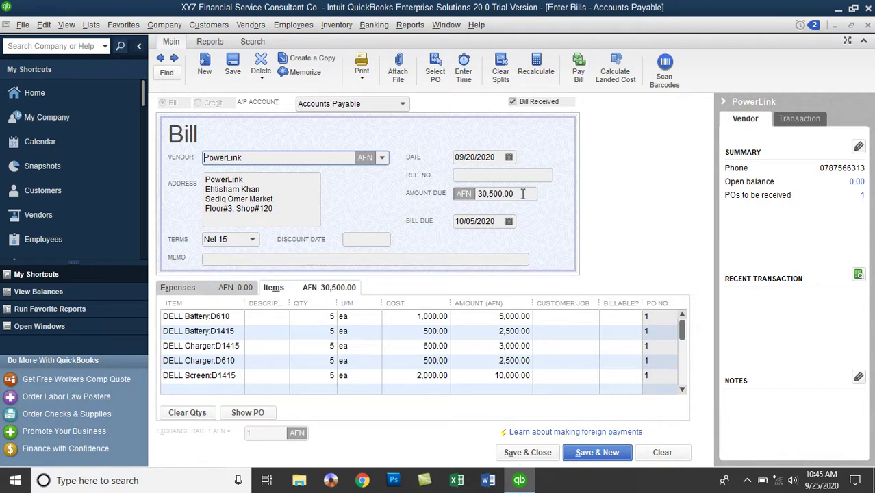
Set the bill date to 09/25/2020 and enter INV#1020 as the reference number.
{"action": "left_click", "coordinate": [510, 157]}
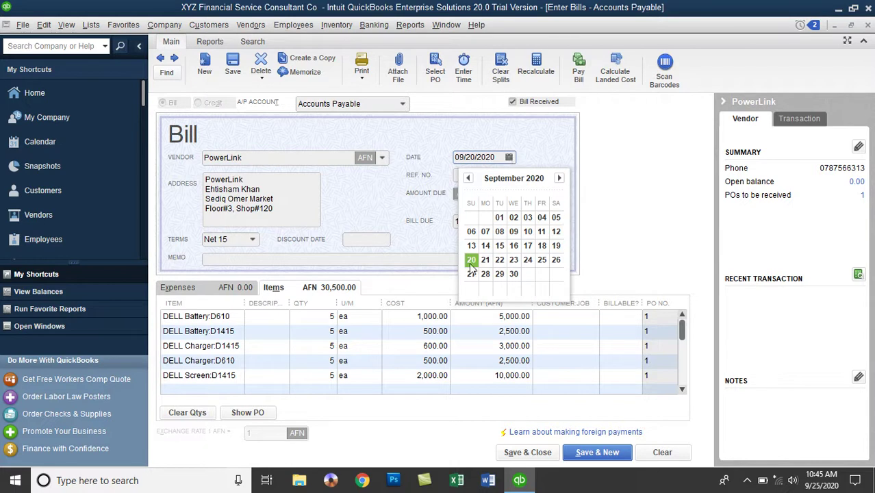
{"action": "left_click", "coordinate": [542, 261]}
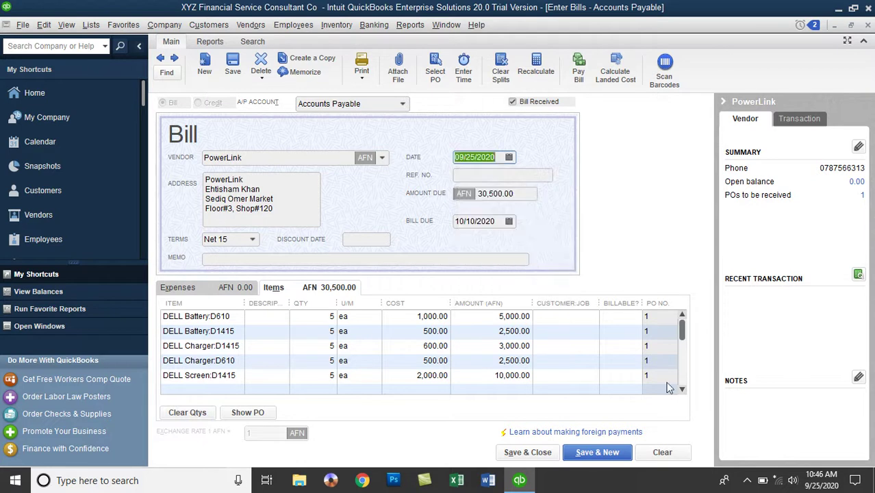
{"action": "mouse_move", "coordinate": [820, 487]}
{"action": "left_click", "coordinate": [472, 176]}
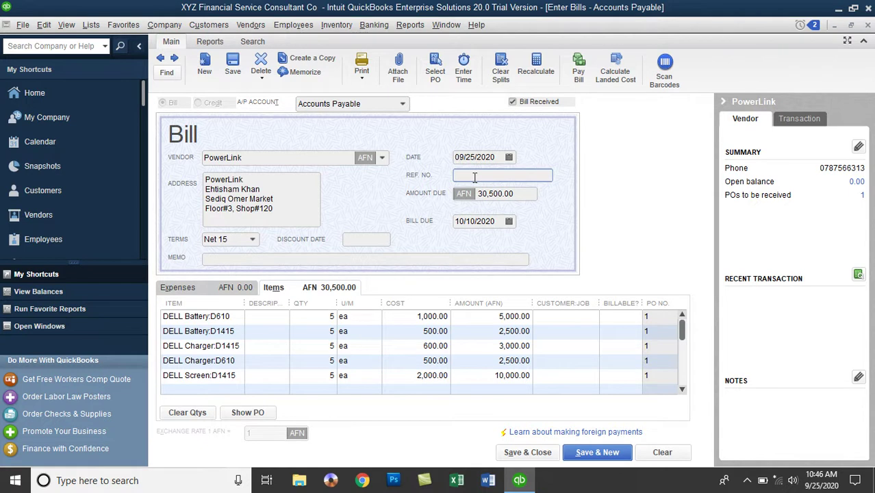
{"action": "type", "text": "1"}
{"action": "type", "text": "NV#"}
{"action": "type", "text": "1020"}
Switch the bill's payment terms to Net 30 and back to Net 15.
{"action": "left_click", "coordinate": [252, 238]}
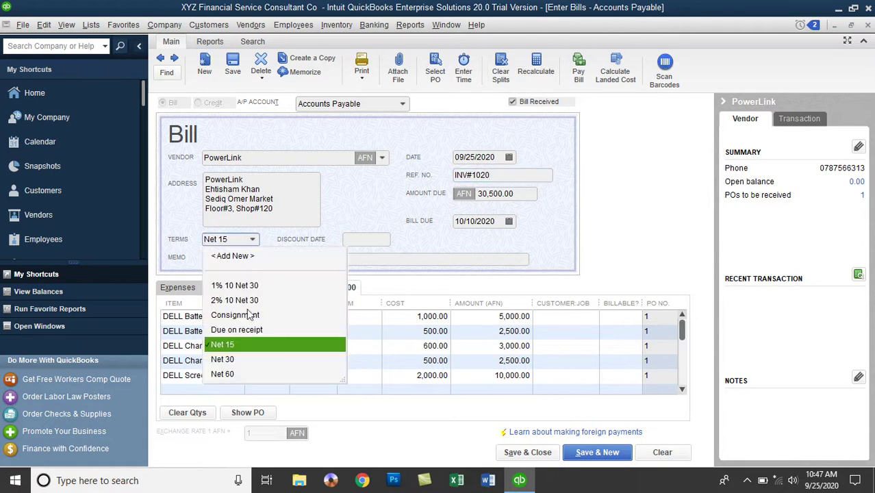
{"action": "left_click", "coordinate": [224, 360]}
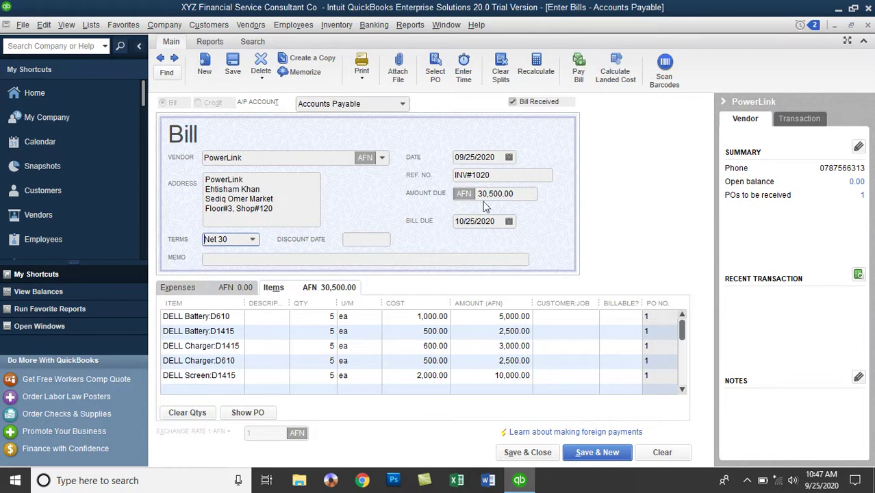
{"action": "left_click", "coordinate": [253, 245]}
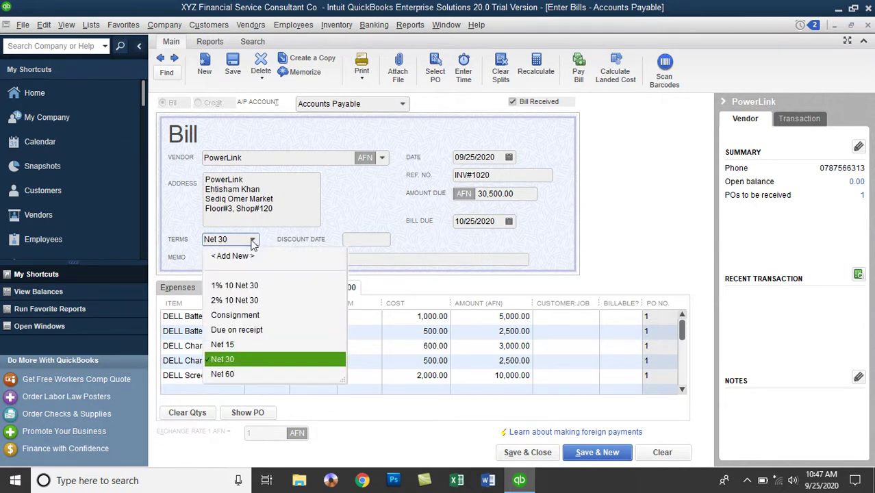
{"action": "left_click", "coordinate": [237, 341]}
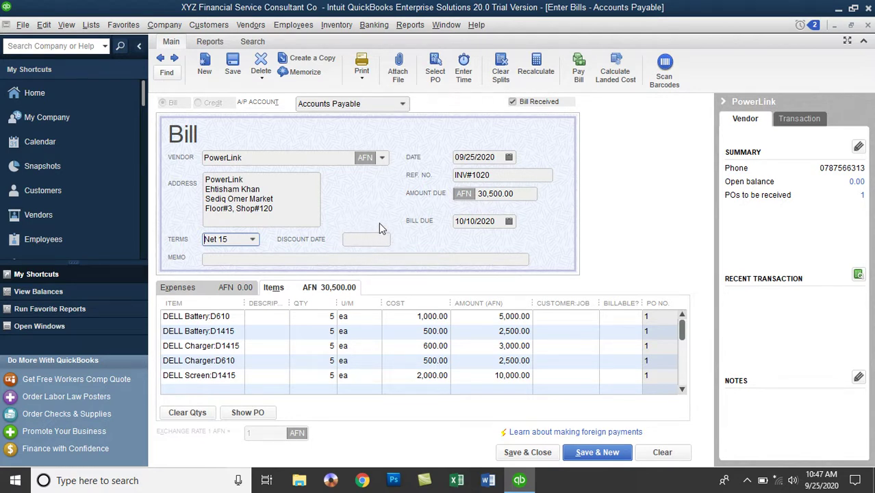
Enter the memo "Item Received and Bill Entered" and check the purchase order linked to the bill.
{"action": "left_click", "coordinate": [232, 261]}
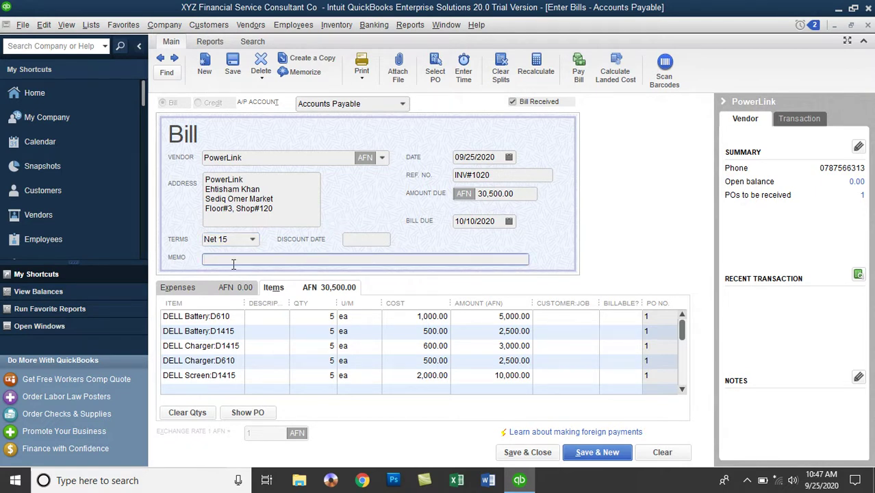
{"action": "key", "text": "BackSpace"}
{"action": "type", "text": "Item Received and Bill Entered"}
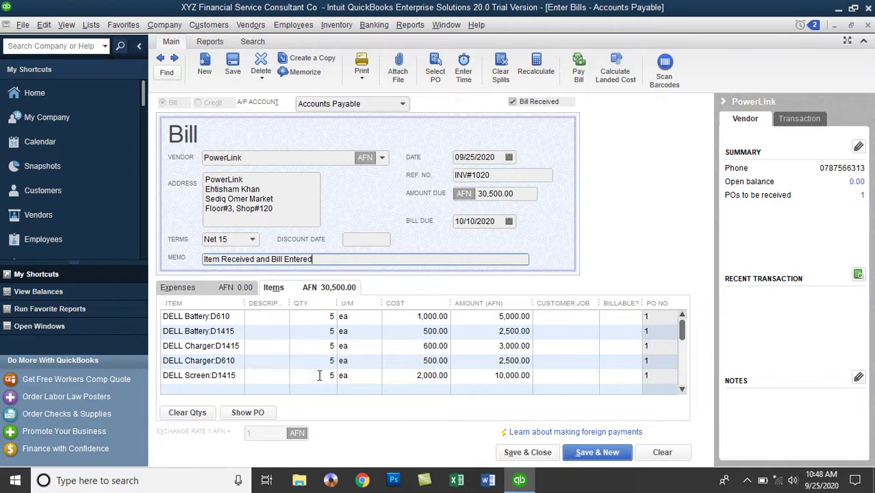
{"action": "left_click", "coordinate": [243, 412]}
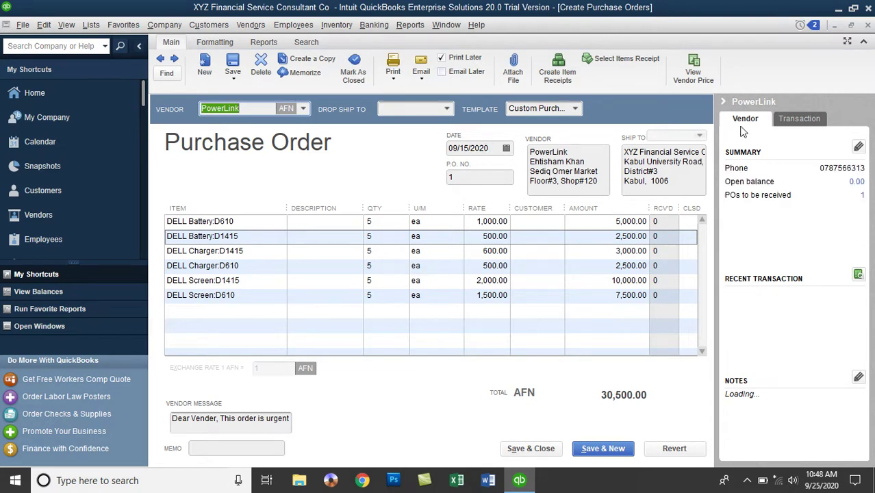
{"action": "left_click", "coordinate": [867, 26]}
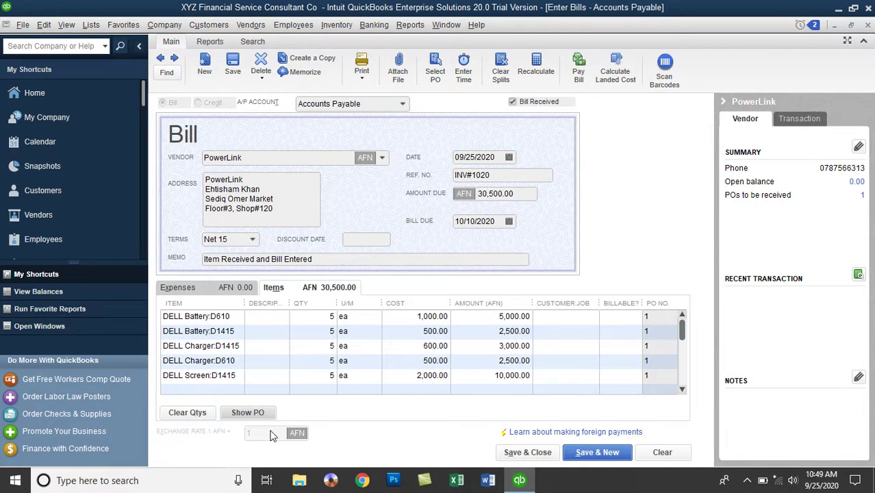
Save and close the bill, making the terms change permanent for PowerLink.
{"action": "left_click", "coordinate": [528, 453]}
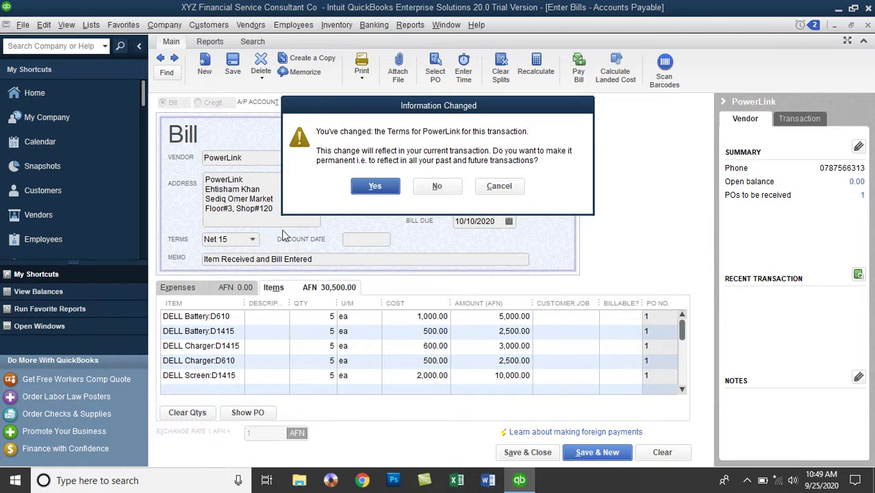
{"action": "left_click", "coordinate": [371, 188]}
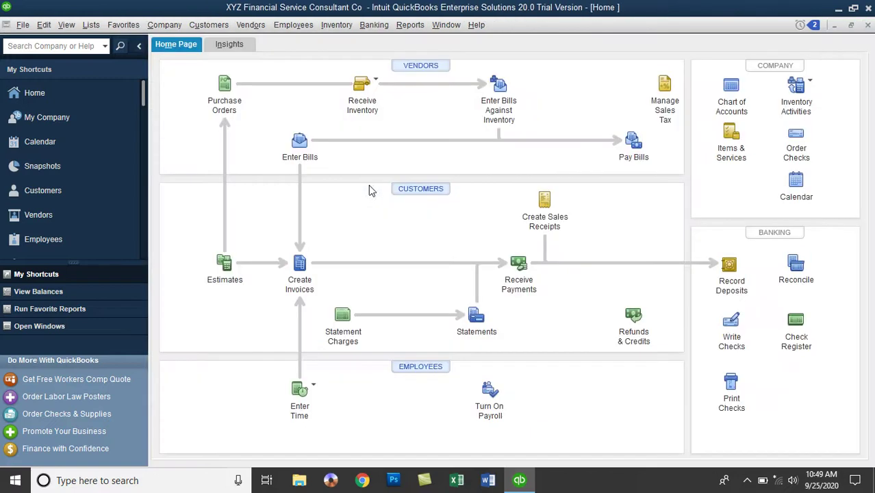
Check PowerLink's balance and its bill INV#1020 in the Vendor Center.
{"action": "left_click", "coordinate": [243, 27]}
{"action": "left_click", "coordinate": [245, 43]}
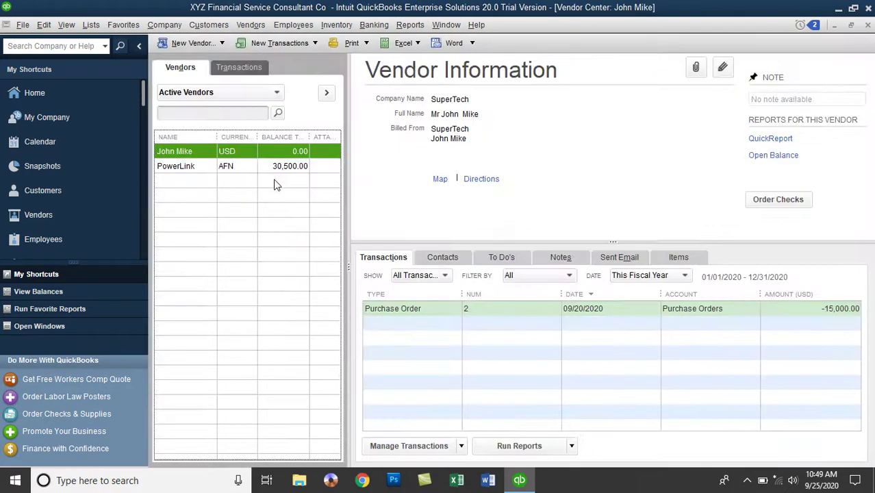
{"action": "left_click", "coordinate": [194, 165]}
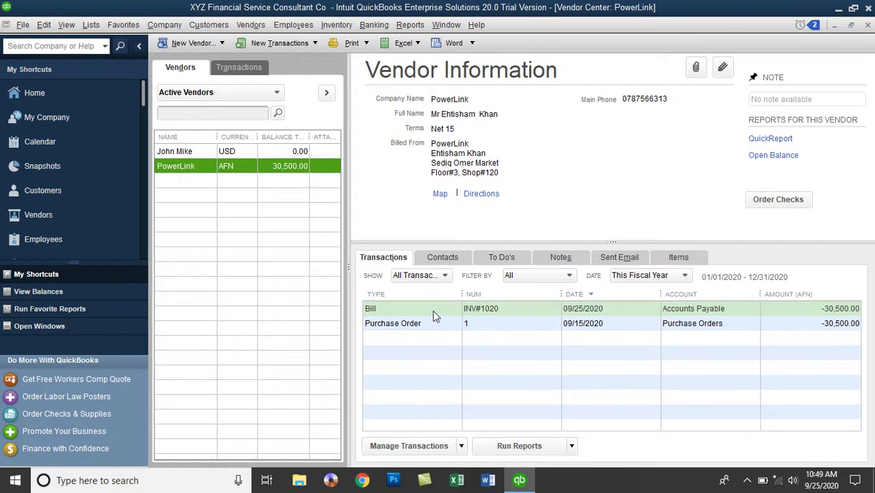
{"action": "left_click", "coordinate": [434, 314]}
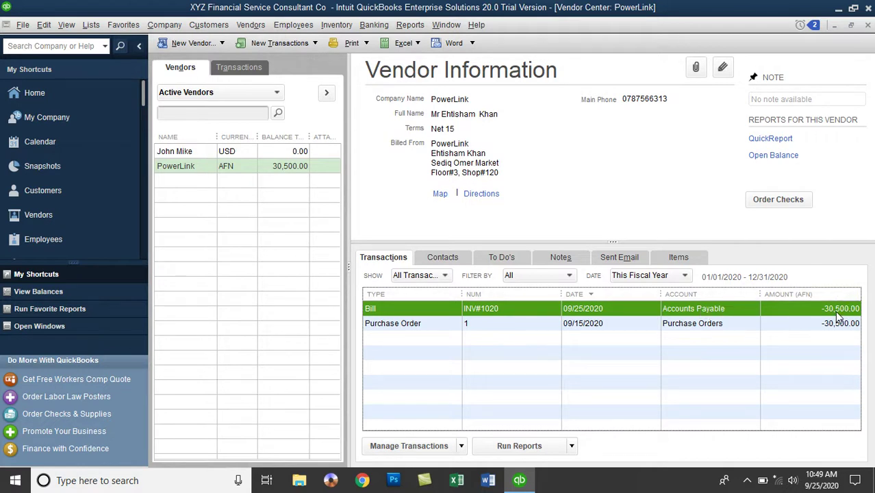
{"action": "left_click", "coordinate": [297, 168]}
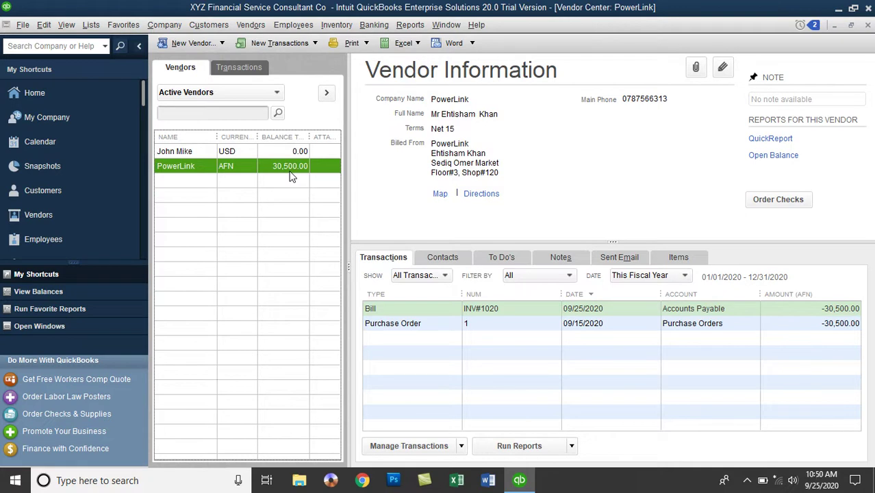
View the Physical Inventory Worksheet with the Item column widened to check the quantities on hand, and close it.
{"action": "left_click", "coordinate": [339, 29]}
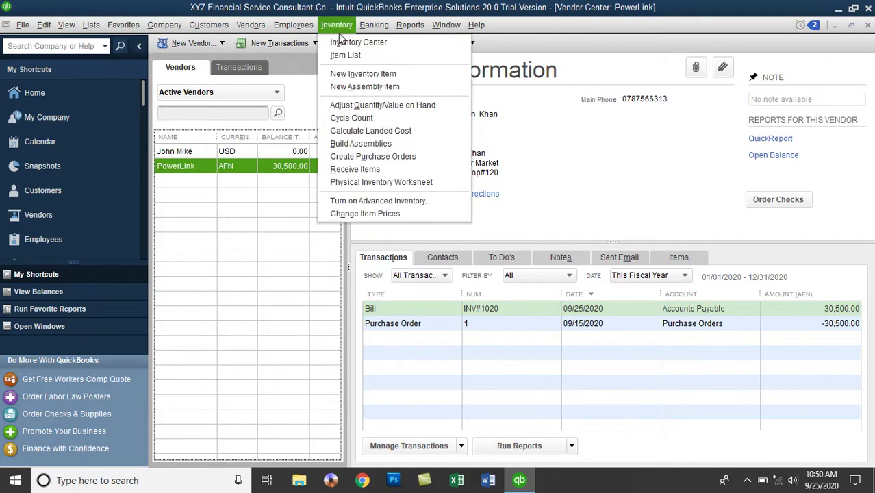
{"action": "left_click", "coordinate": [334, 184]}
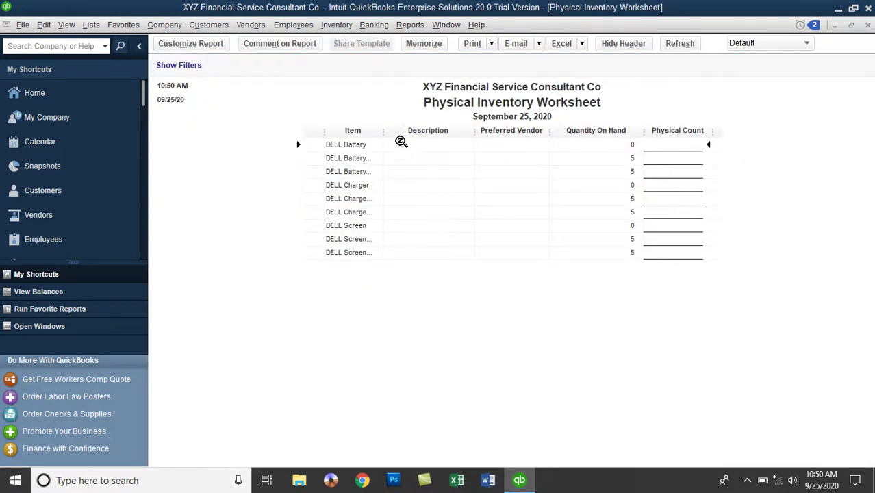
{"action": "left_click_drag", "start_coordinate": [384, 131], "coordinate": [420, 141]}
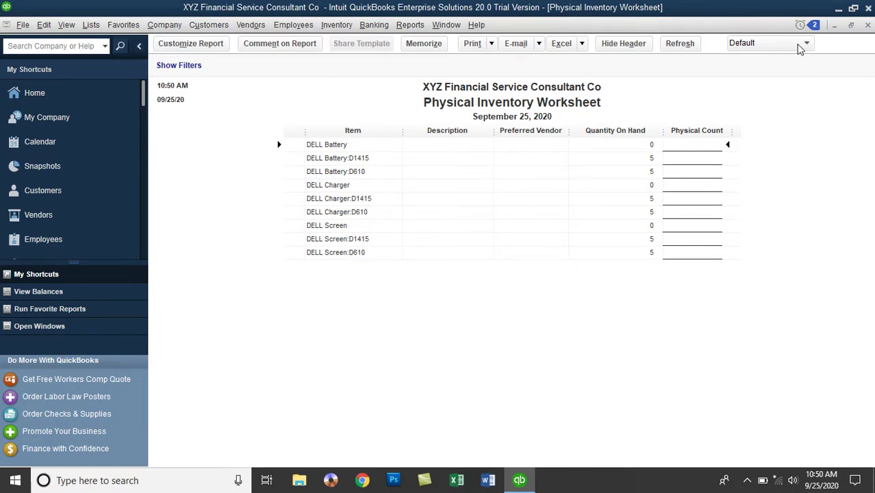
{"action": "left_click", "coordinate": [867, 25]}
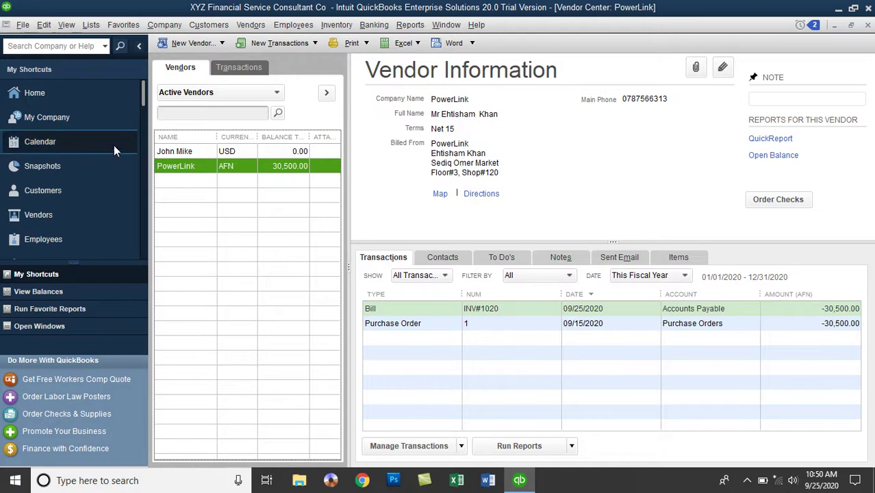
Check the Accounts Payable balance in the Company Snapshot.
{"action": "left_click", "coordinate": [74, 165]}
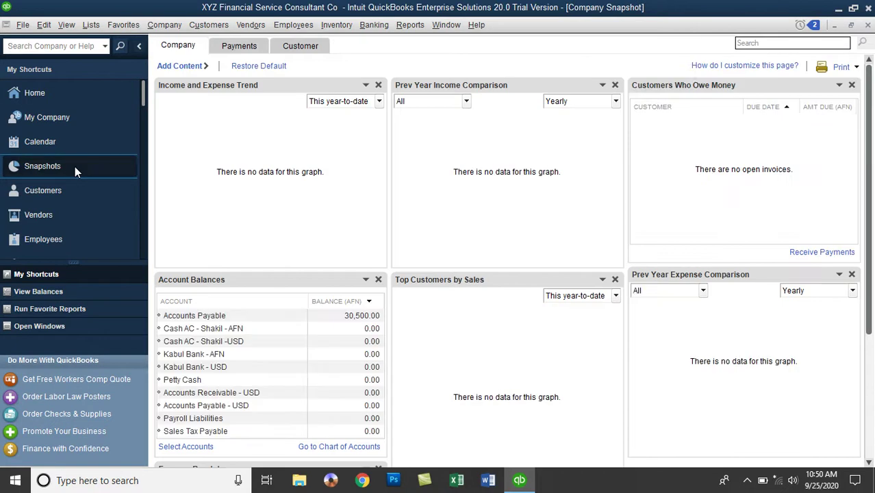
{"action": "left_click", "coordinate": [225, 315]}
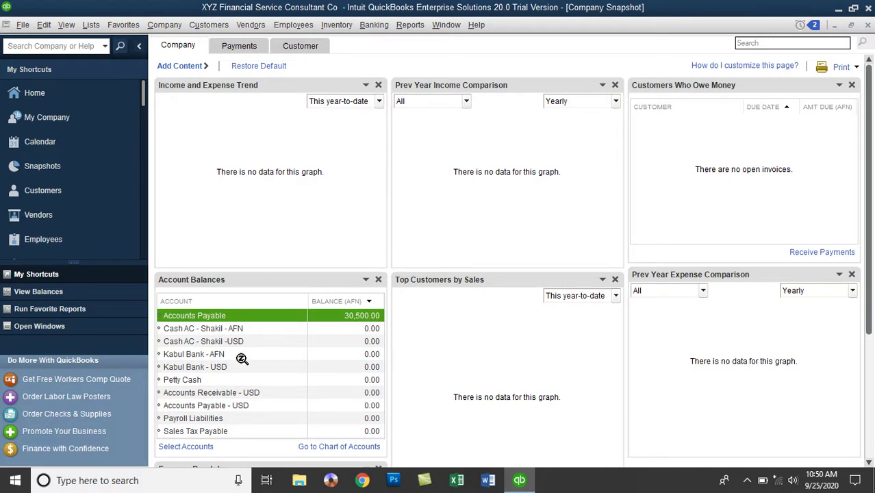
Compare the Accounts Receivable - USD, Accounts Payable - USD and Accounts Payable balances in the Company Snapshot, and close it.
{"action": "left_click", "coordinate": [246, 394]}
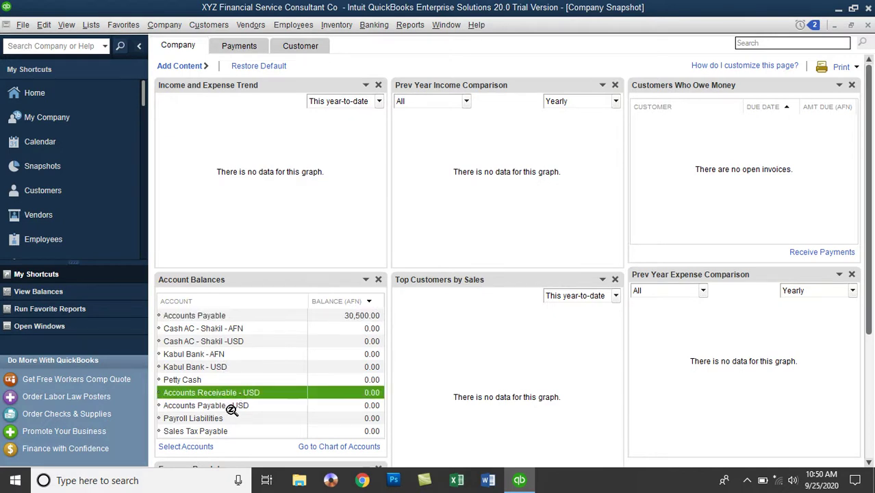
{"action": "left_click", "coordinate": [231, 408]}
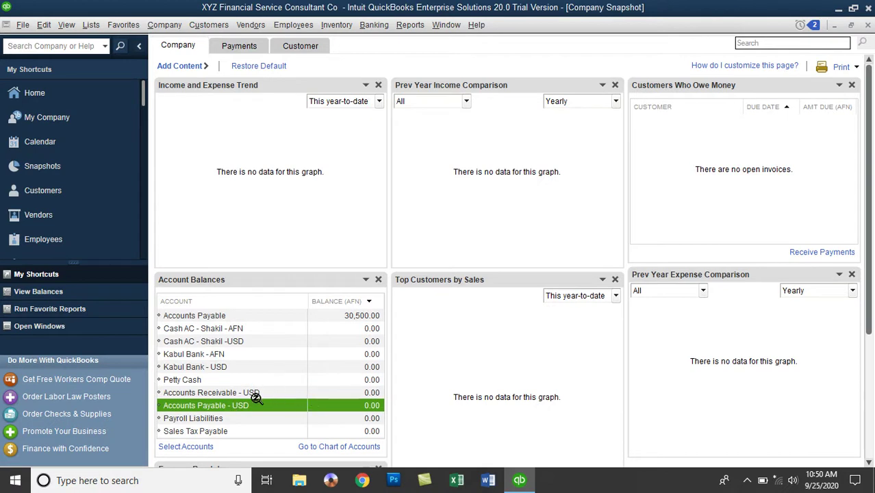
{"action": "left_click", "coordinate": [254, 391]}
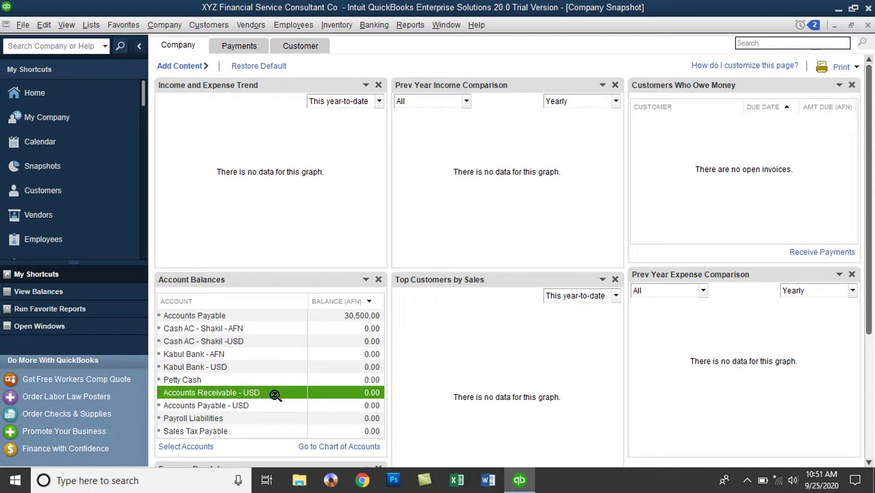
{"action": "left_click", "coordinate": [200, 405]}
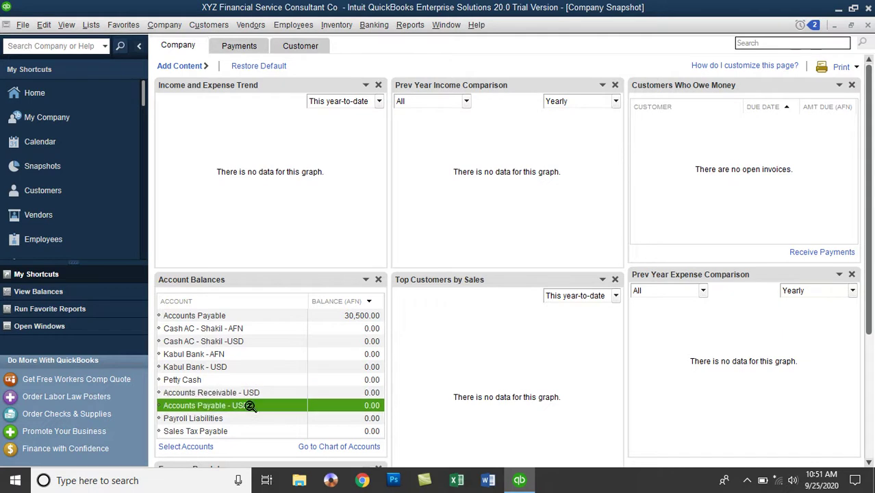
{"action": "left_click", "coordinate": [207, 317]}
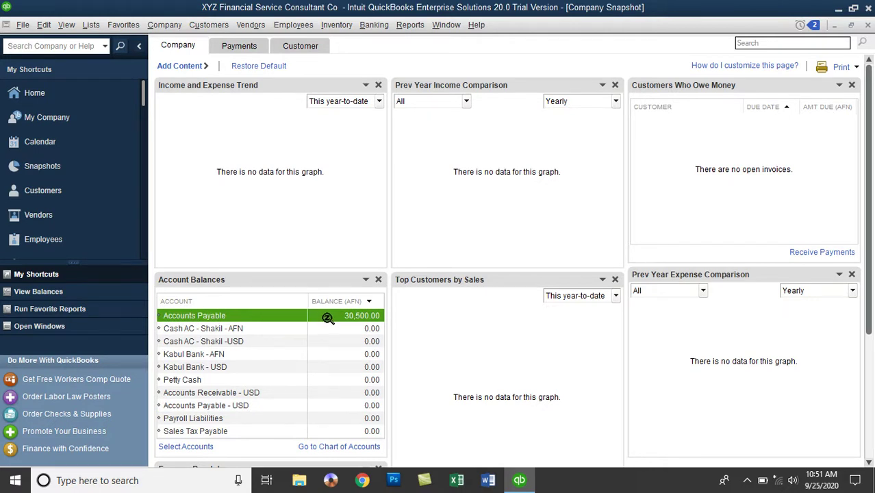
{"action": "left_click", "coordinate": [868, 25]}
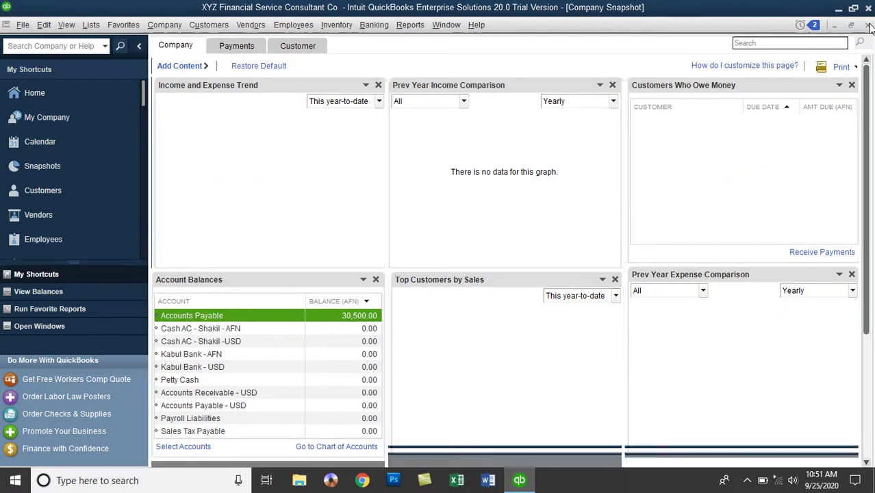
{"action": "left_click", "coordinate": [263, 25]}
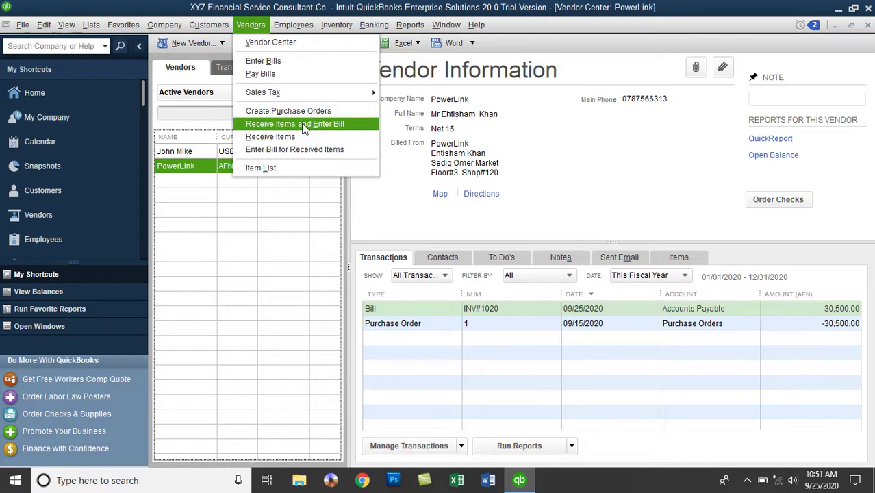
{"action": "left_click", "coordinate": [409, 176]}
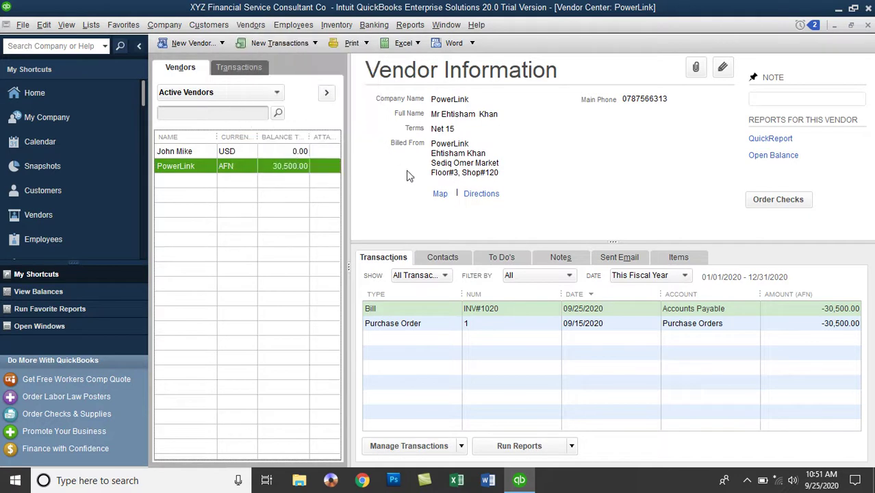